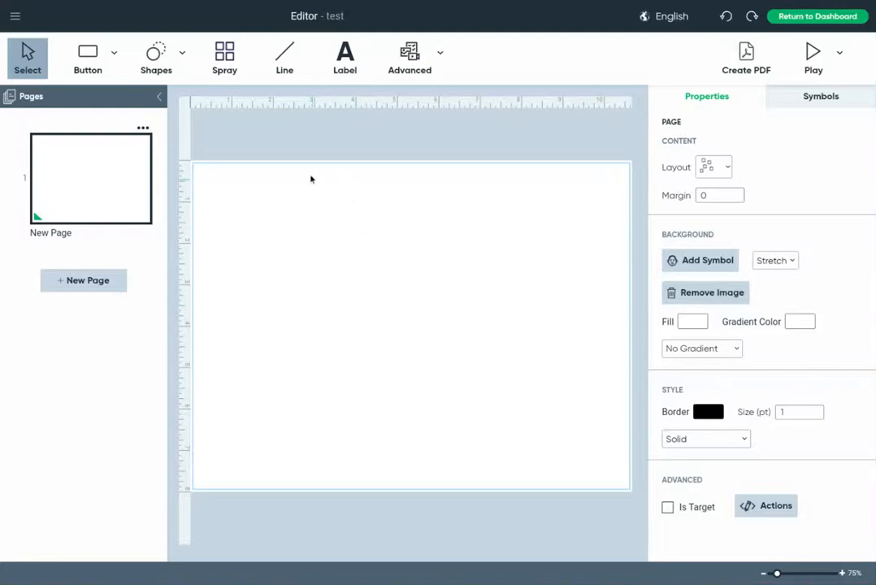
Draw a square button about 1.5 ruler units wide and move it to the page's upper-left corner
{"action": "left_click", "coordinate": [88, 65]}
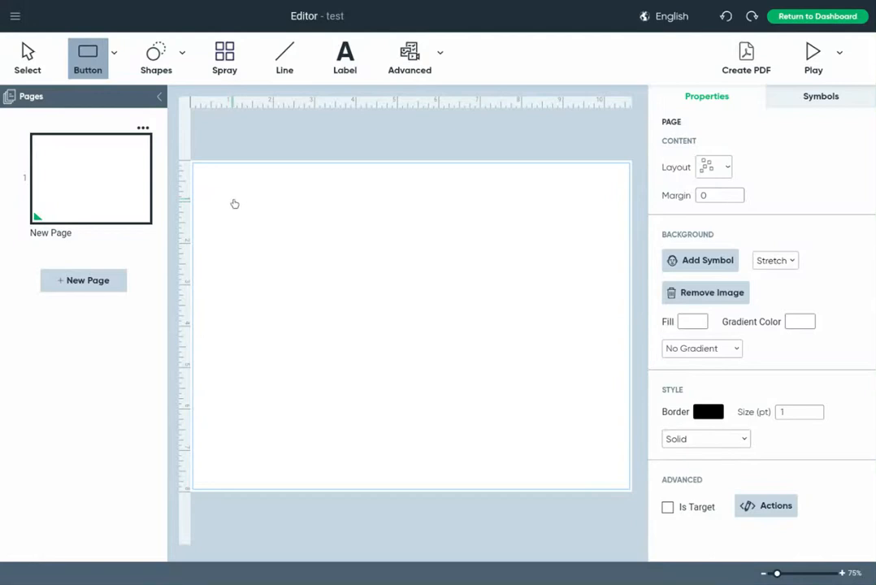
{"action": "mouse_move", "coordinate": [234, 204]}
{"action": "left_mouse_down"}
{"action": "mouse_move", "coordinate": [296, 199]}
{"action": "mouse_move", "coordinate": [295, 265]}
{"action": "left_mouse_up"}
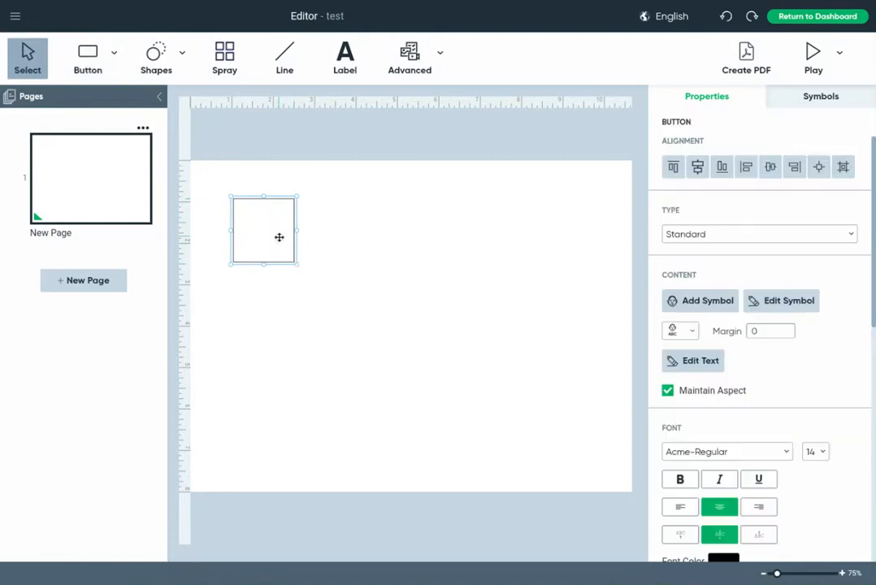
{"action": "left_click_drag", "start_coordinate": [278, 236], "coordinate": [246, 213]}
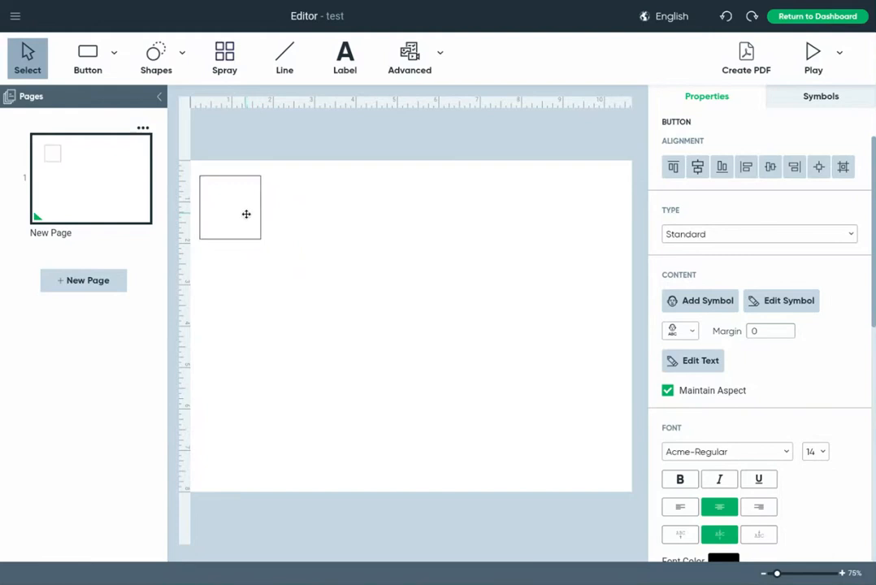
Search the symbol library for "lunch" and place the plain brown lunch bag symbol on the square button
{"action": "left_click", "coordinate": [829, 105]}
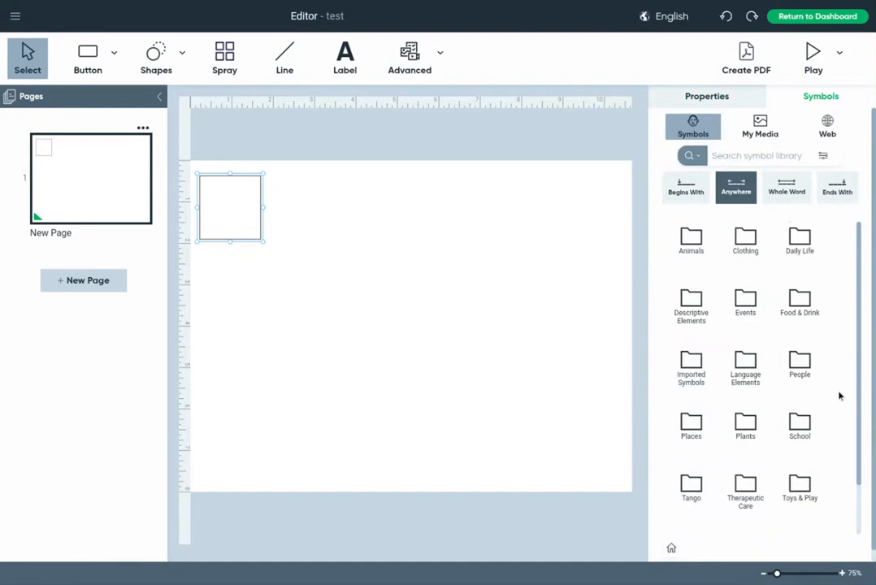
{"action": "type", "text": "lunch"}
{"action": "key", "text": "Return"}
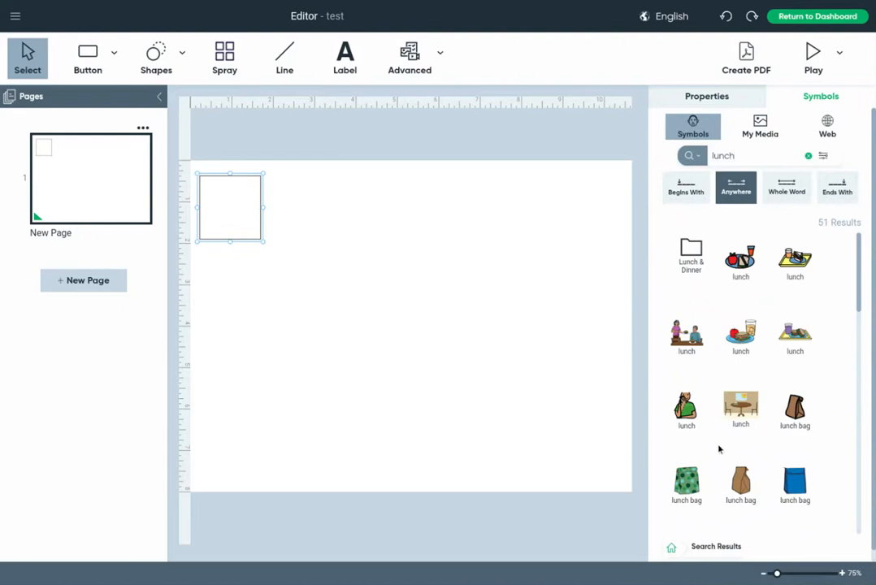
{"action": "scroll", "coordinate": [761, 382], "scroll_direction": "down", "scroll_amount": 2}
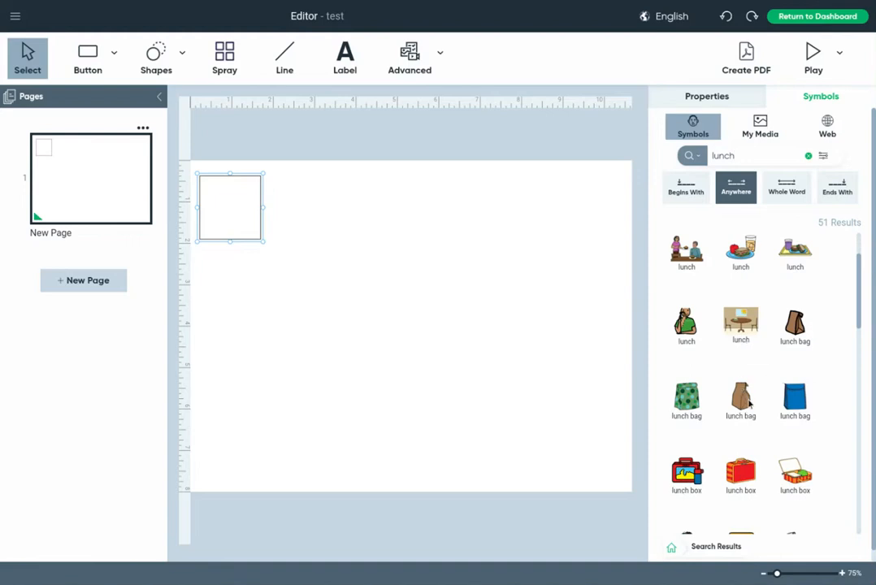
{"action": "left_click", "coordinate": [749, 396]}
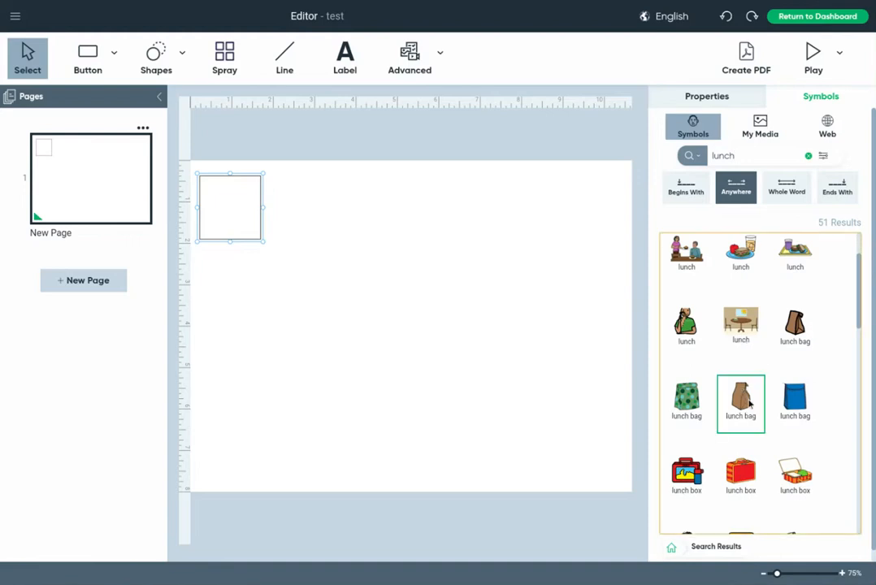
{"action": "left_click_drag", "start_coordinate": [737, 409], "coordinate": [229, 203]}
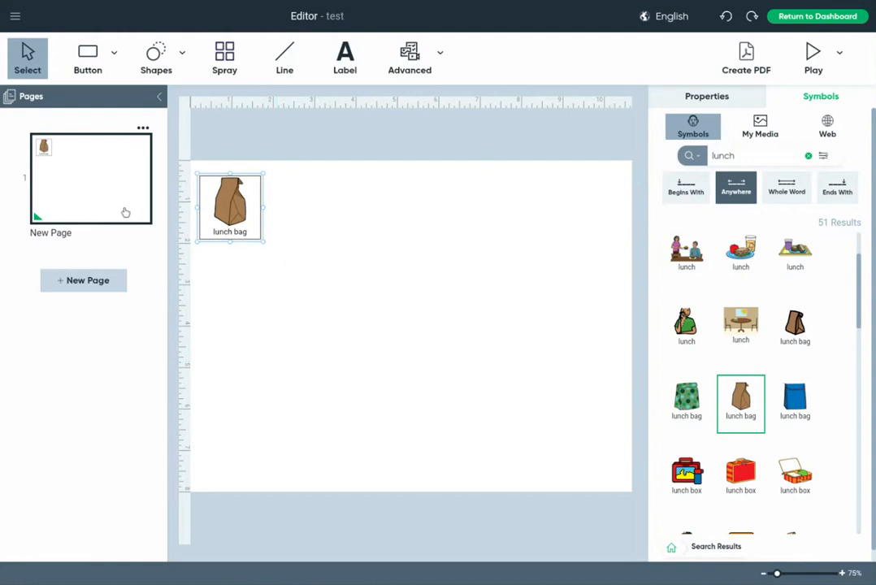
Spray the lunch bag button across the page to make a row of seven
{"action": "left_click", "coordinate": [229, 68]}
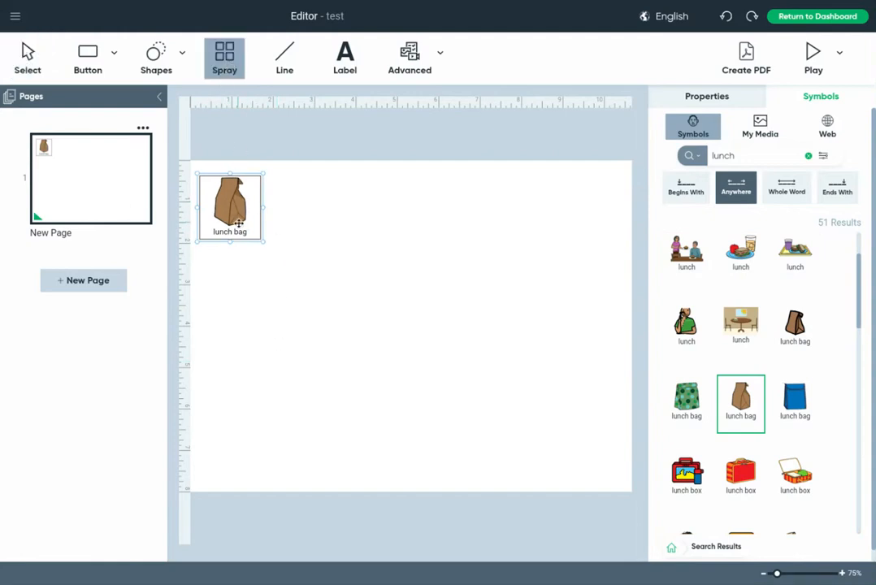
{"action": "mouse_move", "coordinate": [233, 213]}
{"action": "left_mouse_down"}
{"action": "mouse_move", "coordinate": [380, 203]}
{"action": "mouse_move", "coordinate": [594, 218]}
{"action": "left_mouse_up"}
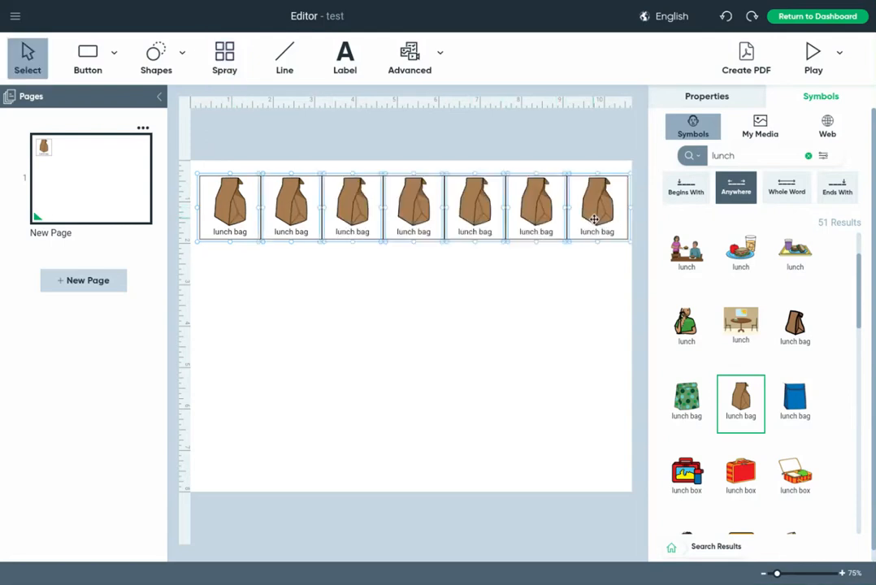
{"action": "left_click", "coordinate": [551, 375]}
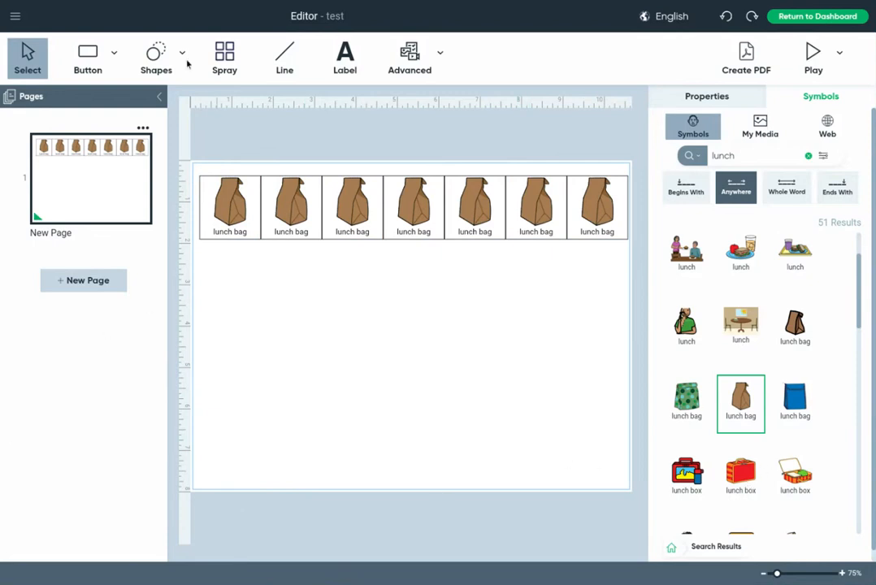
Spray one more button directly below the first lunch bag and replace its content with the closed red lunch box symbol
{"action": "left_click", "coordinate": [229, 57]}
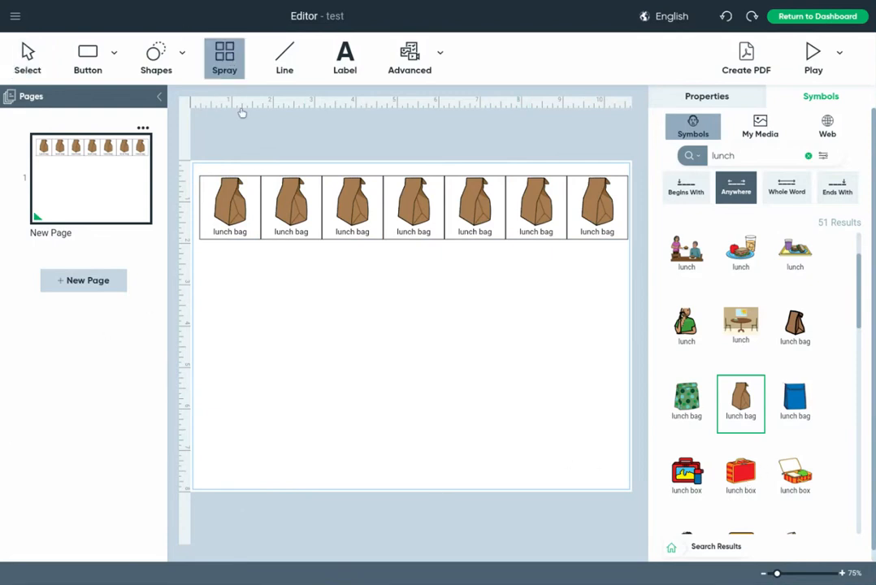
{"action": "left_click", "coordinate": [220, 283]}
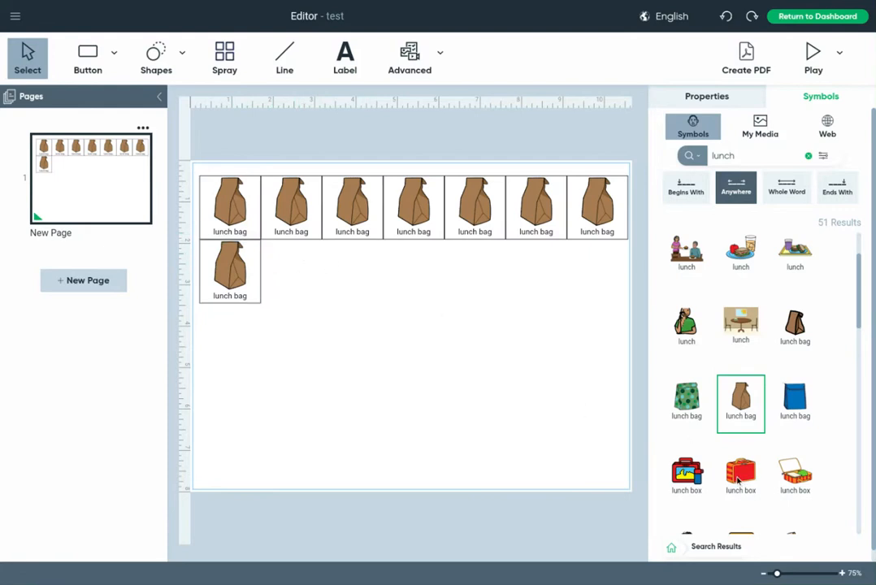
{"action": "left_click_drag", "start_coordinate": [737, 481], "coordinate": [227, 278]}
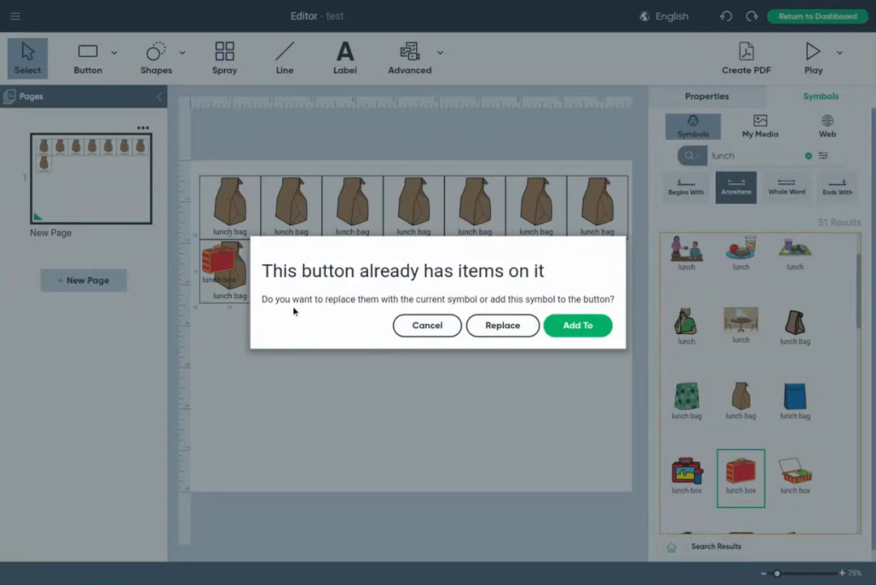
{"action": "left_click", "coordinate": [495, 325]}
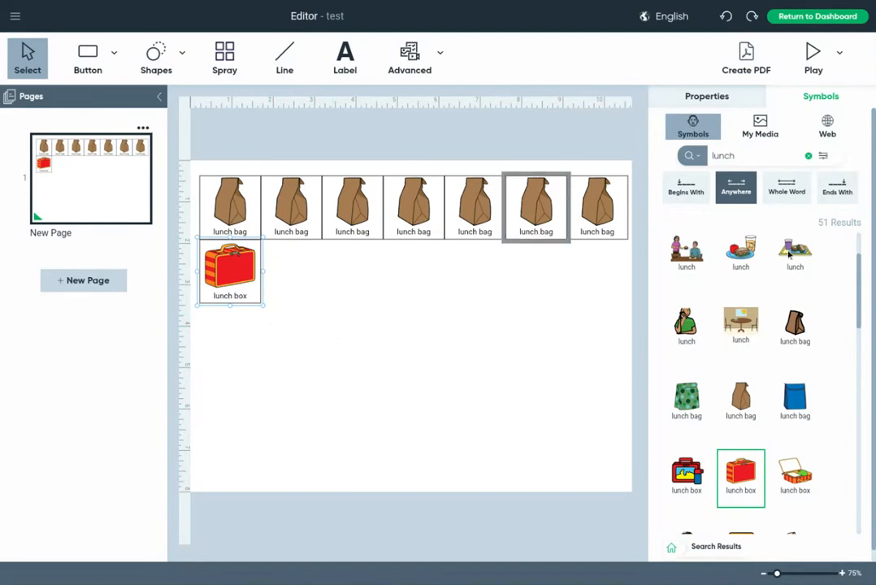
Change the red lunch box button's text to "lunch"
{"action": "left_click", "coordinate": [728, 104]}
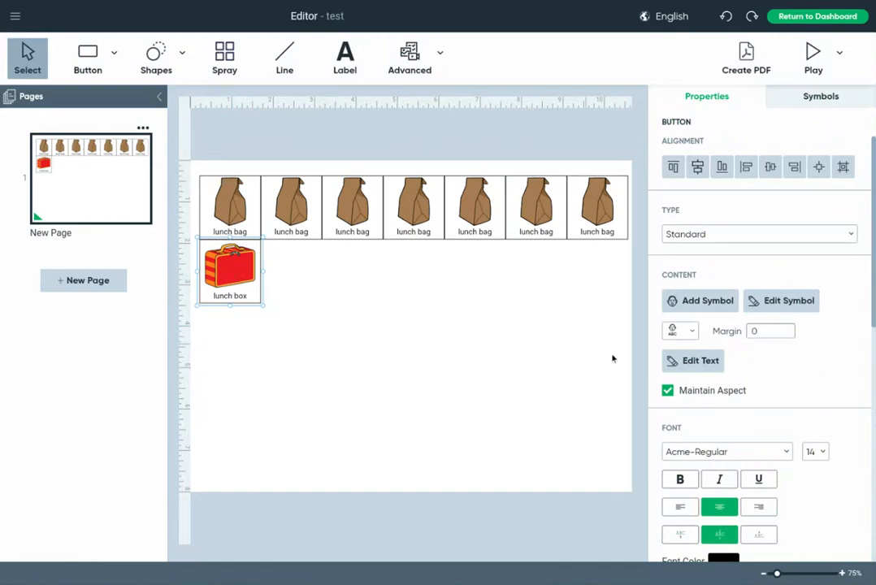
{"action": "left_click", "coordinate": [689, 360]}
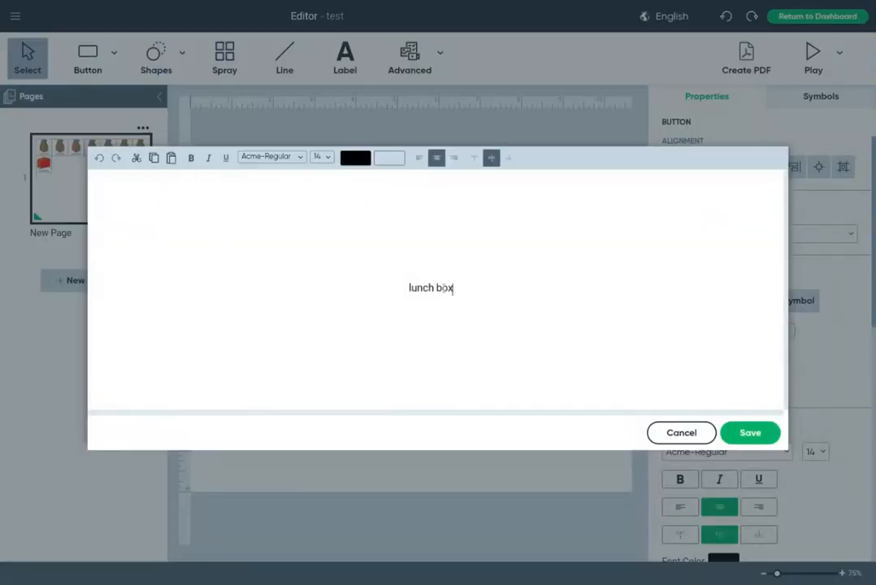
{"action": "left_click_drag", "start_coordinate": [453, 288], "coordinate": [408, 287]}
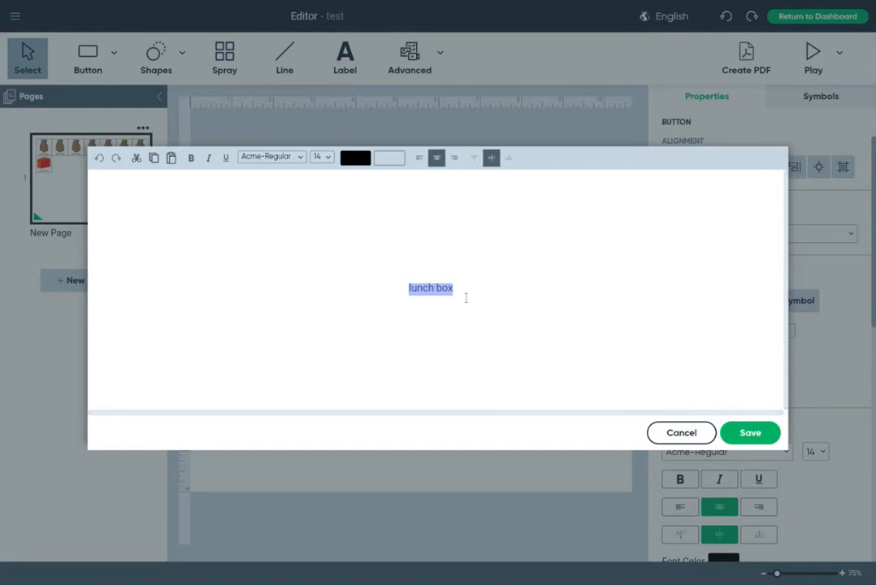
{"action": "type", "text": "lunch"}
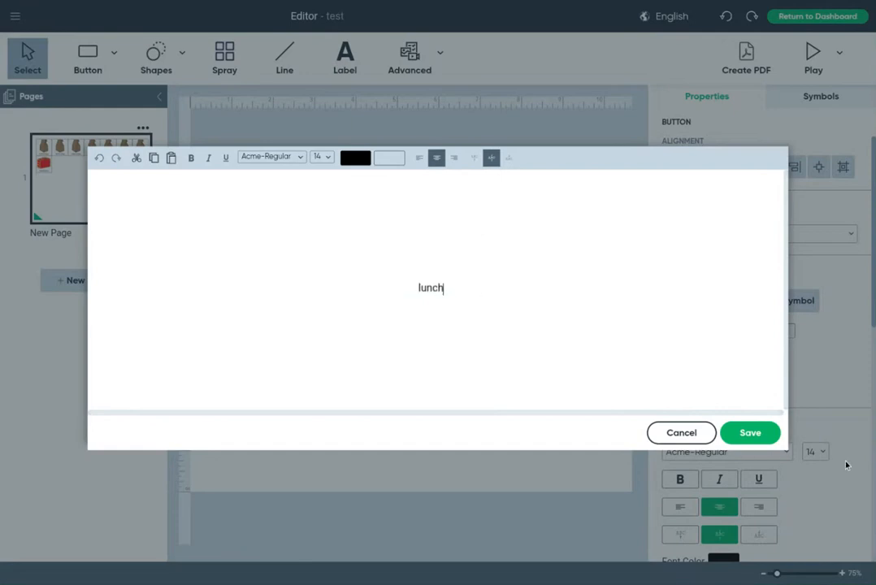
{"action": "left_click", "coordinate": [749, 432]}
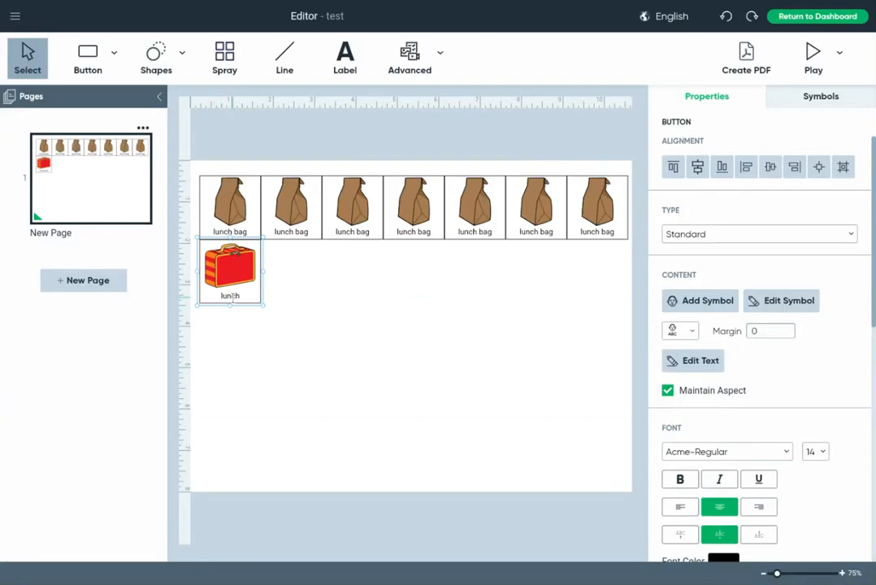
Spray the red lunch box button across the second row to make seven copies
{"action": "left_click", "coordinate": [213, 54]}
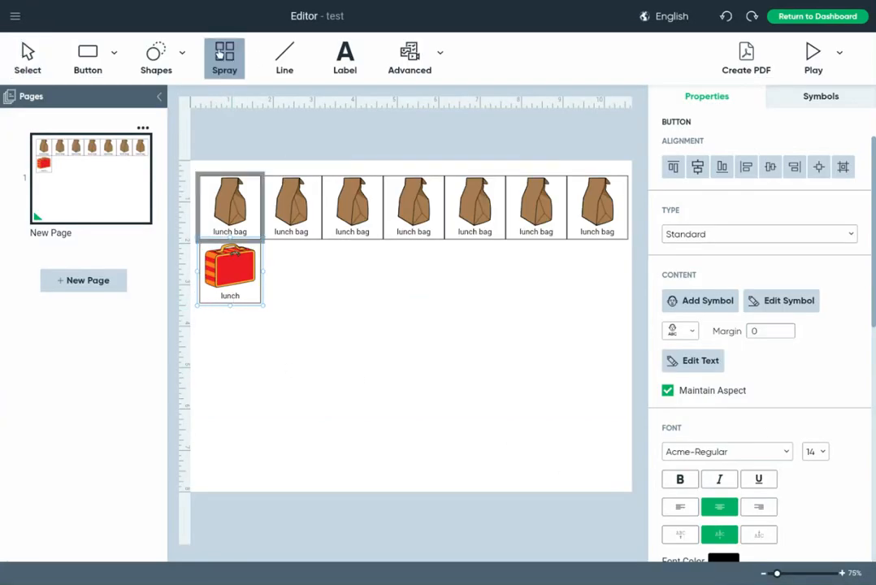
{"action": "left_click_drag", "start_coordinate": [312, 268], "coordinate": [598, 297]}
{"action": "left_click", "coordinate": [602, 376]}
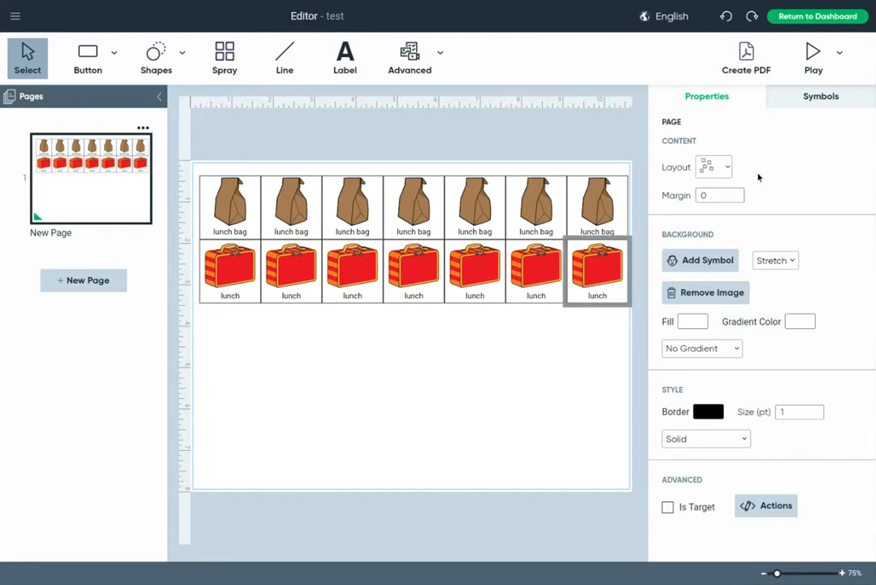
Look through the personal media and web image sources for "lunch" pictures
{"action": "left_click", "coordinate": [820, 96]}
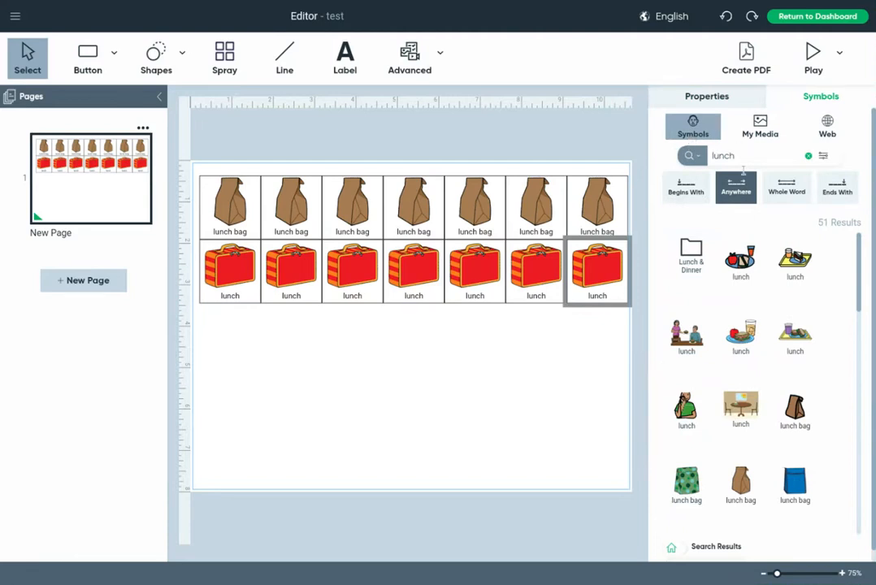
{"action": "left_click", "coordinate": [764, 128]}
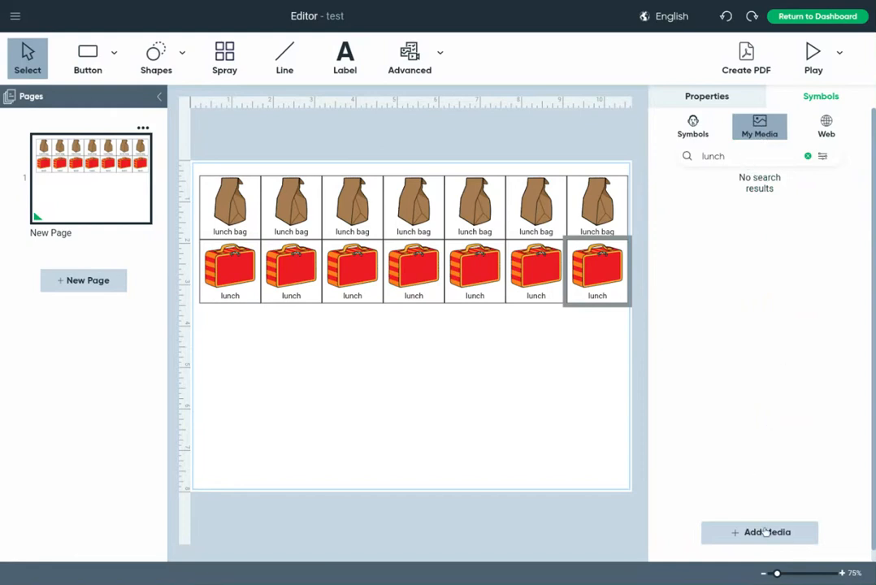
{"action": "left_click", "coordinate": [834, 135]}
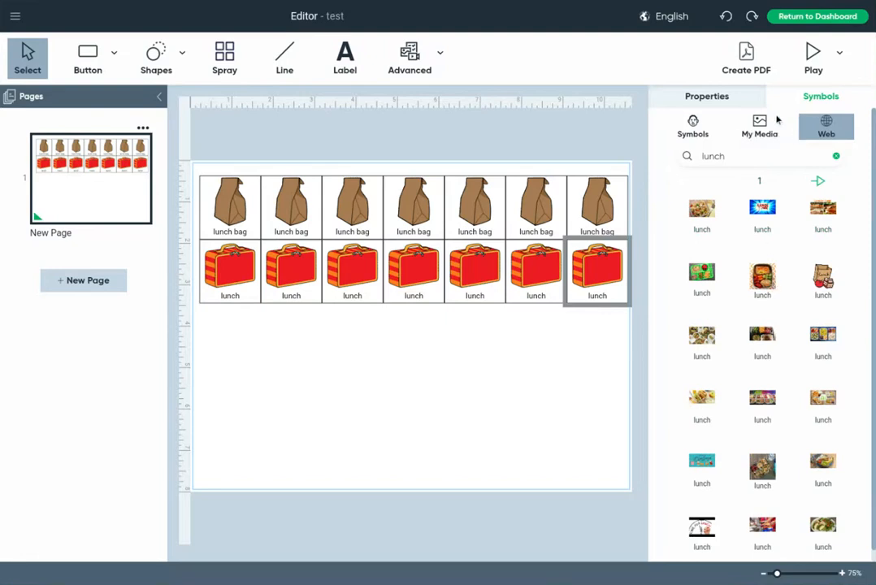
Set the page's border to No Color
{"action": "left_click", "coordinate": [728, 103]}
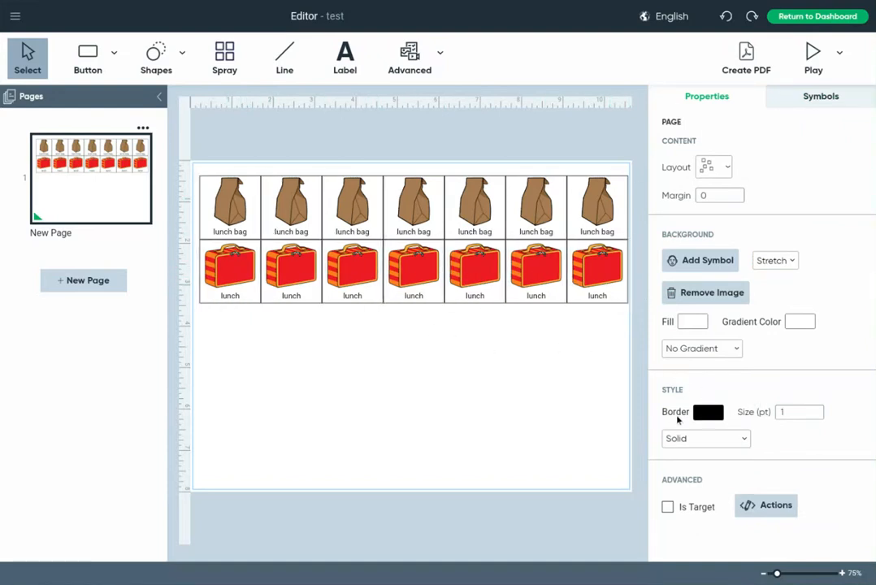
{"action": "left_click", "coordinate": [714, 414]}
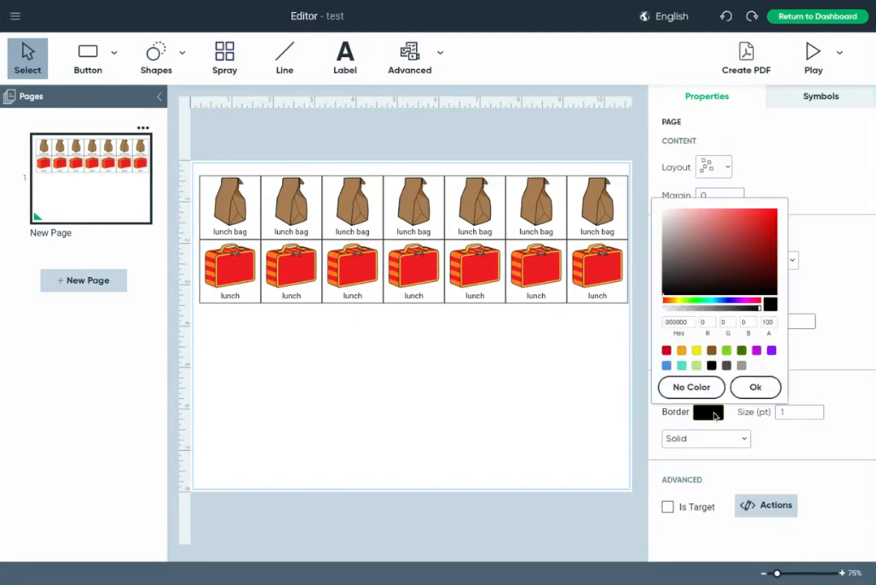
{"action": "left_click", "coordinate": [693, 388]}
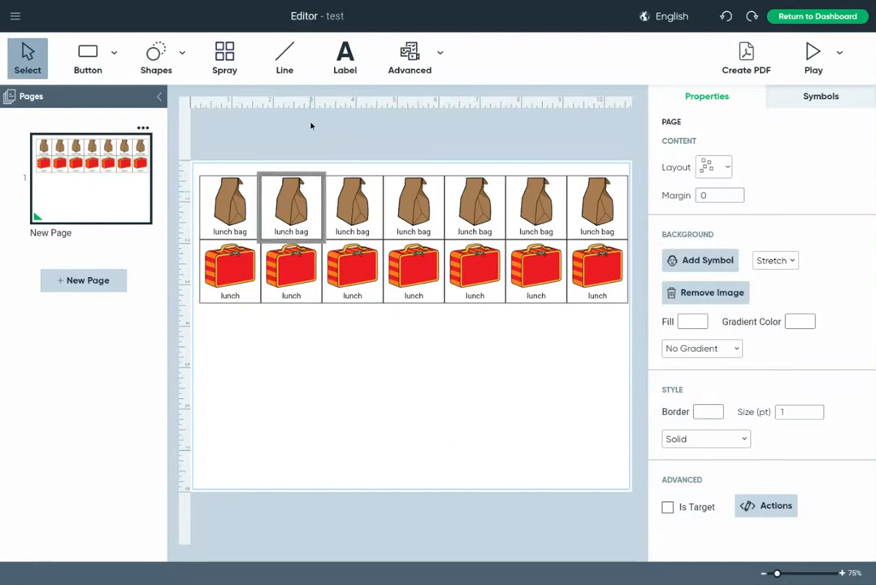
Draw a diagonal line below the lunch box row and delete it
{"action": "left_click", "coordinate": [283, 58]}
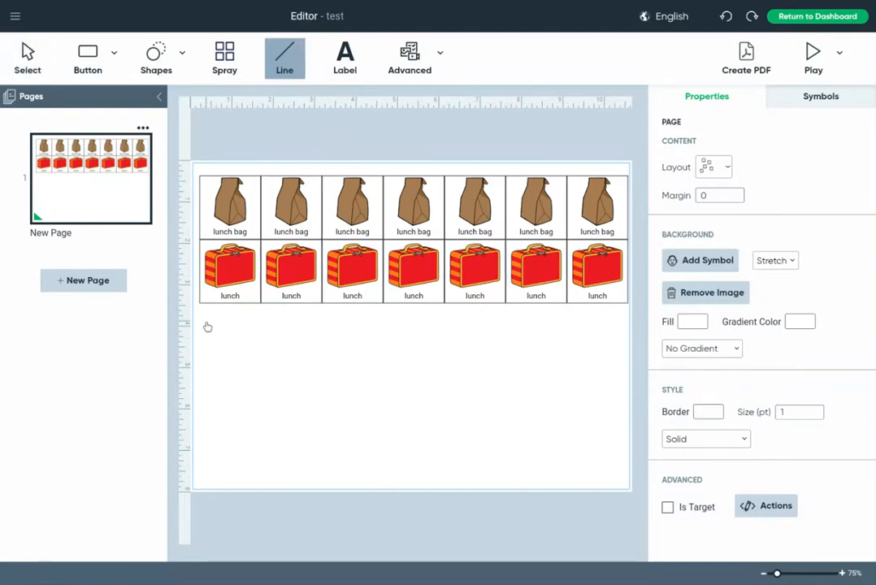
{"action": "left_click_drag", "start_coordinate": [206, 323], "coordinate": [619, 448]}
{"action": "left_click_drag", "start_coordinate": [590, 372], "coordinate": [270, 336]}
{"action": "key", "text": "Delete"}
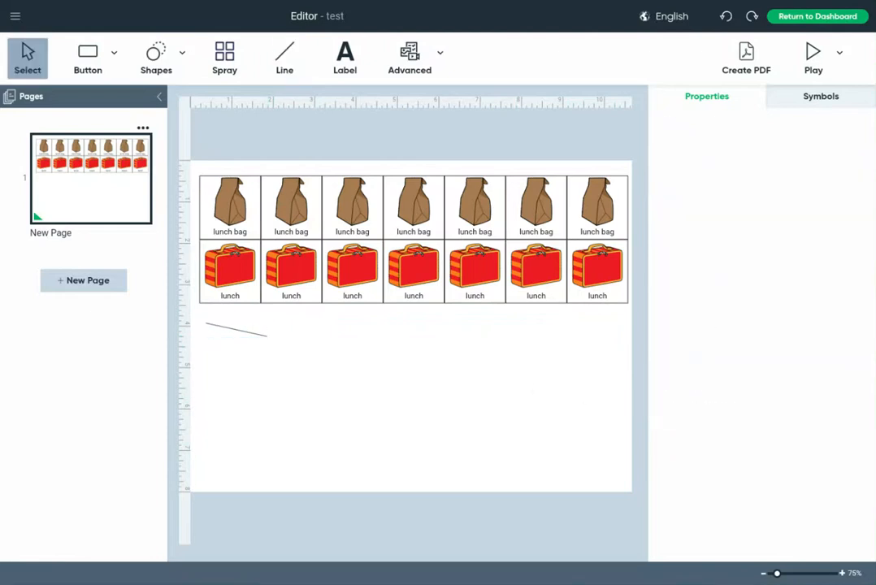
Draw a text label about 4.3 by 1 ruler units below the lunch box row
{"action": "left_click", "coordinate": [347, 61]}
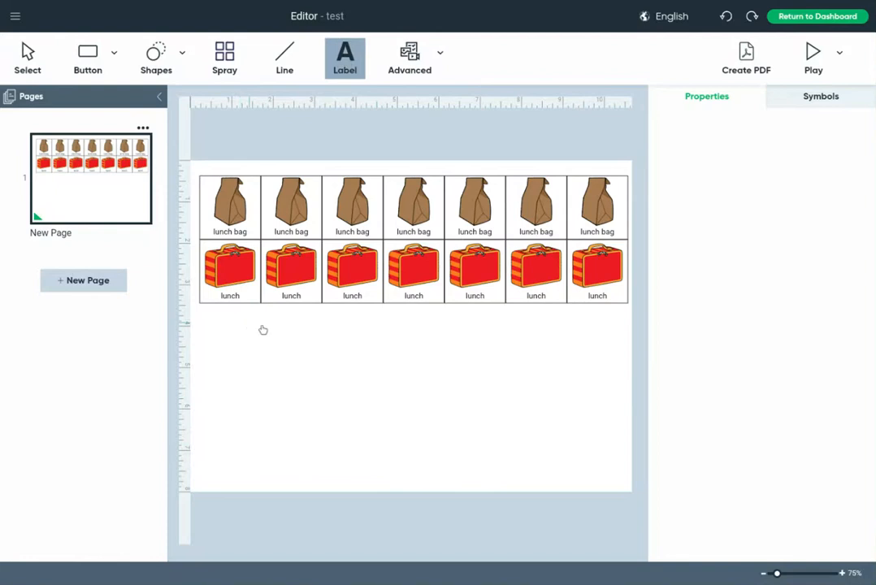
{"action": "left_click_drag", "start_coordinate": [237, 317], "coordinate": [414, 358]}
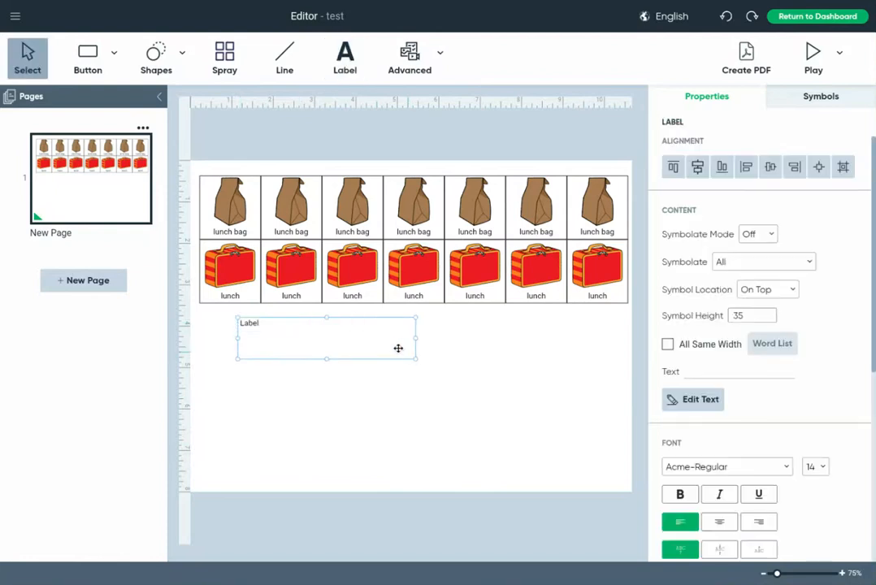